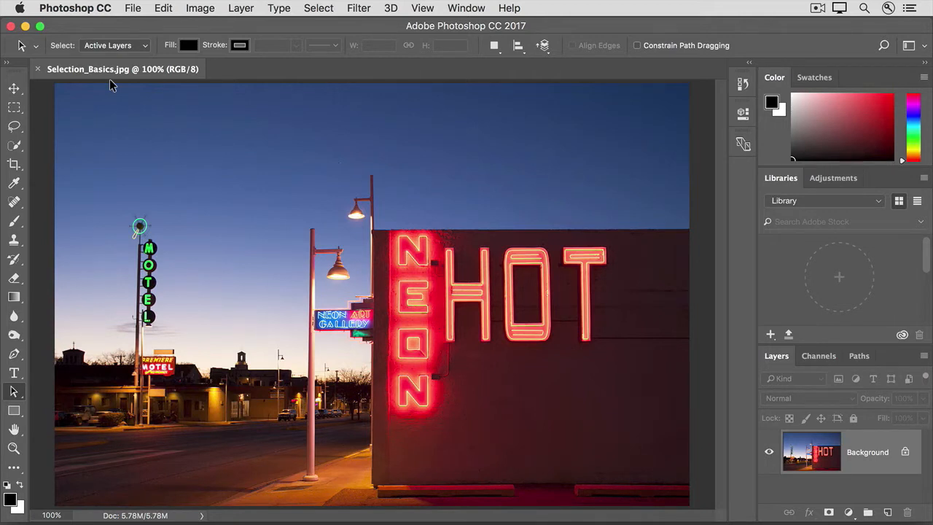
- Select the dark building with the Rectangular Marquee, adding its right-hand part and upper edge to the first rectangle
{"action": "left_click", "coordinate": [20, 111]}
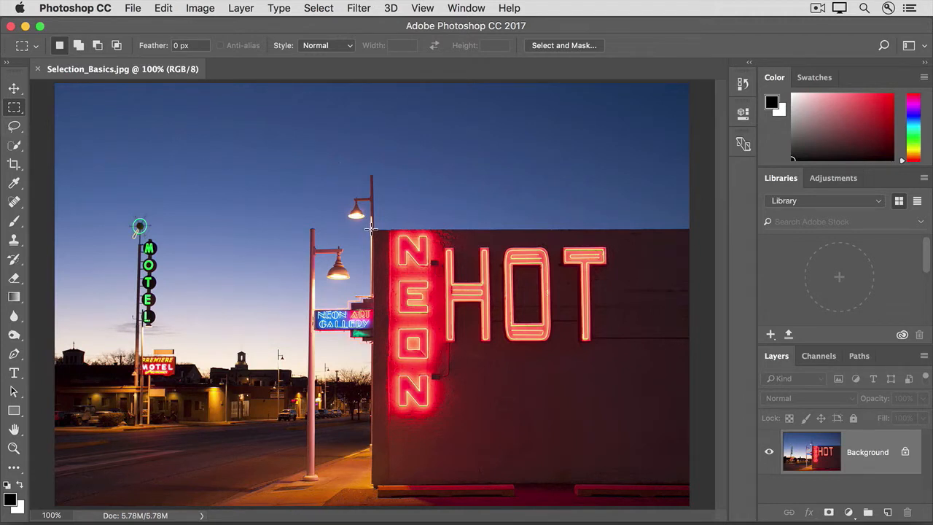
{"action": "left_click_drag", "start_coordinate": [371, 229], "coordinate": [560, 506]}
{"action": "left_click", "coordinate": [79, 48]}
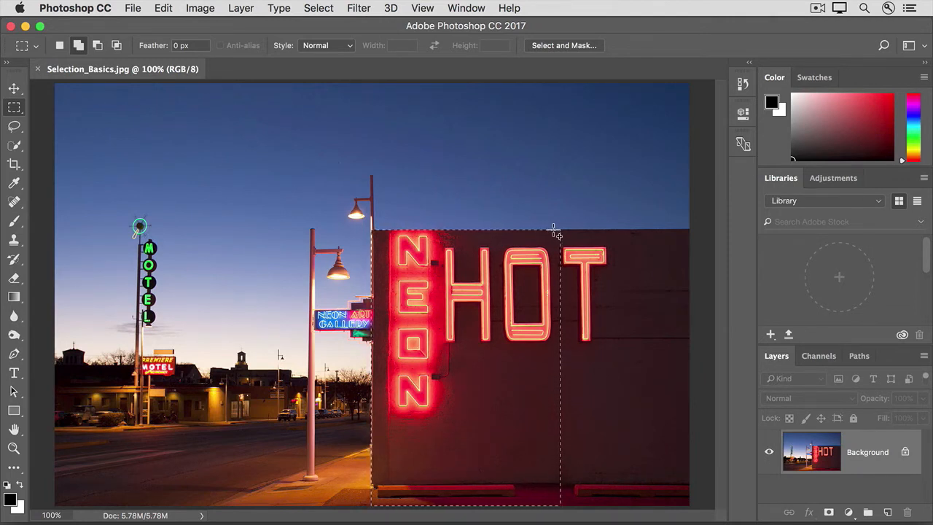
{"action": "left_click_drag", "start_coordinate": [555, 232], "coordinate": [693, 505]}
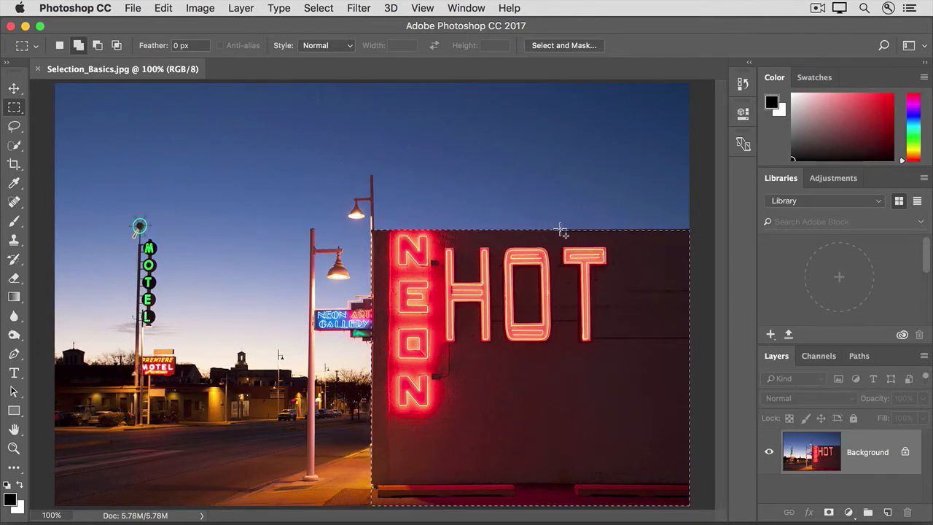
{"action": "left_click_drag", "start_coordinate": [593, 233], "coordinate": [690, 240]}
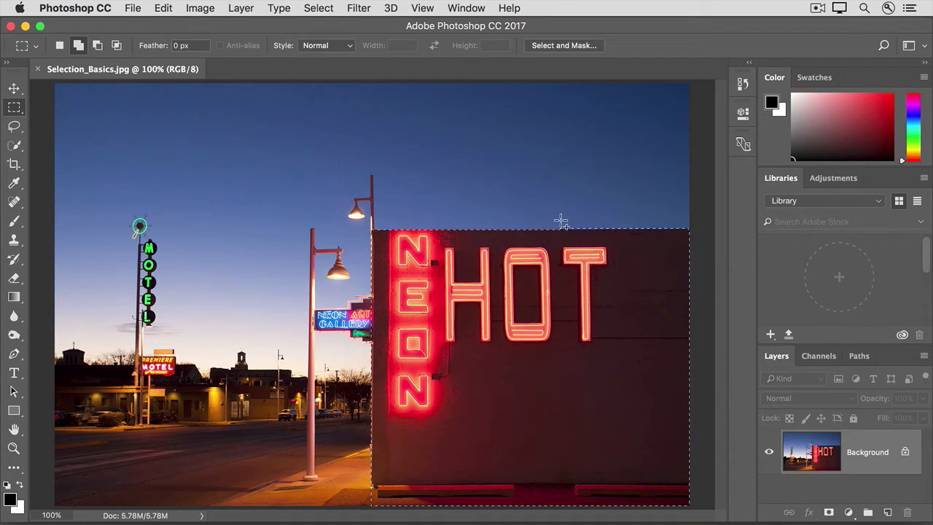
{"action": "left_click_drag", "start_coordinate": [634, 231], "coordinate": [697, 246]}
- Subtract the strip of sky above the building and the ground strip below its wall from the selection
{"action": "left_click", "coordinate": [99, 46]}
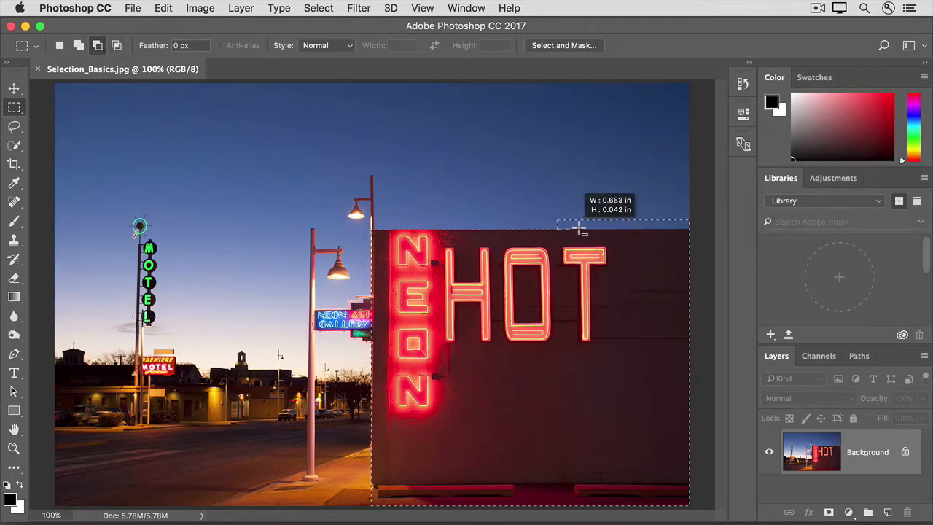
{"action": "left_click_drag", "start_coordinate": [579, 228], "coordinate": [696, 201]}
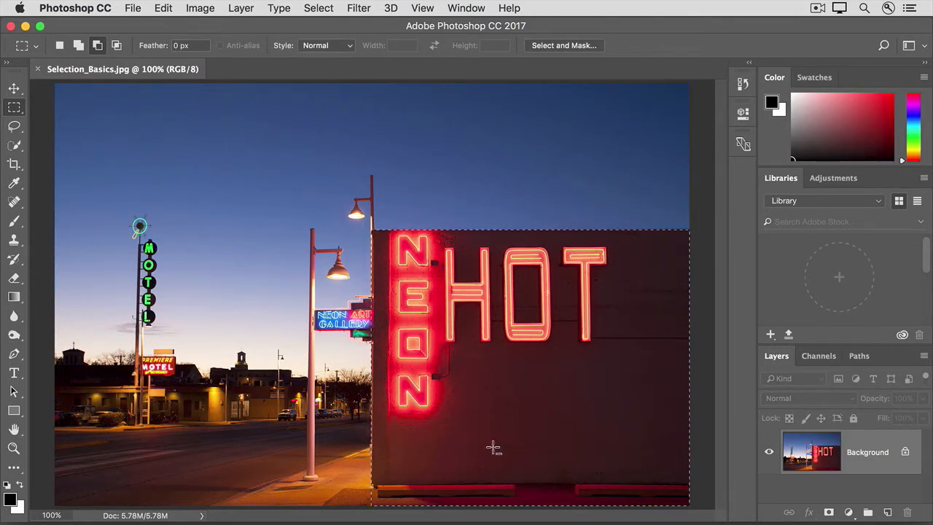
{"action": "left_click_drag", "start_coordinate": [368, 481], "coordinate": [738, 514]}
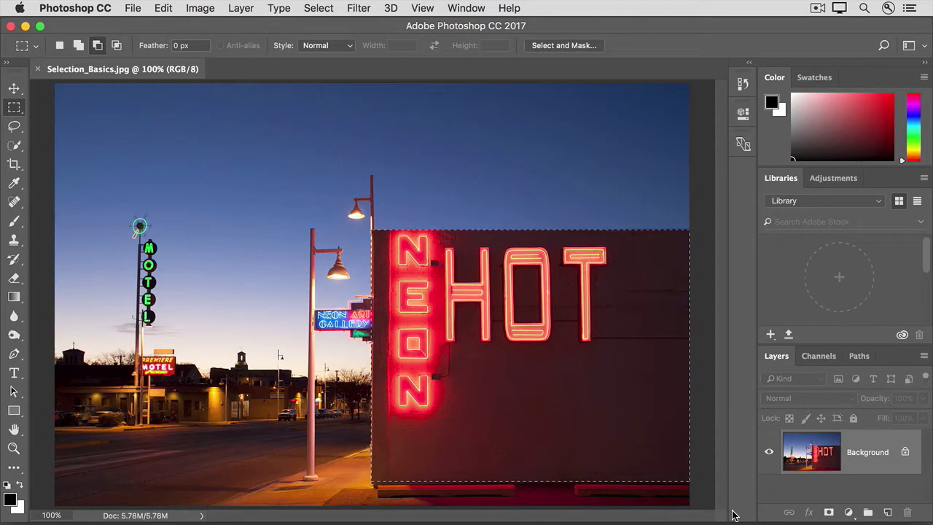
- Darken the selected building with a Brightness/Contrast adjustment of brightness -80 and contrast 30
{"action": "left_click", "coordinate": [200, 8]}
{"action": "mouse_move", "coordinate": [233, 49]}
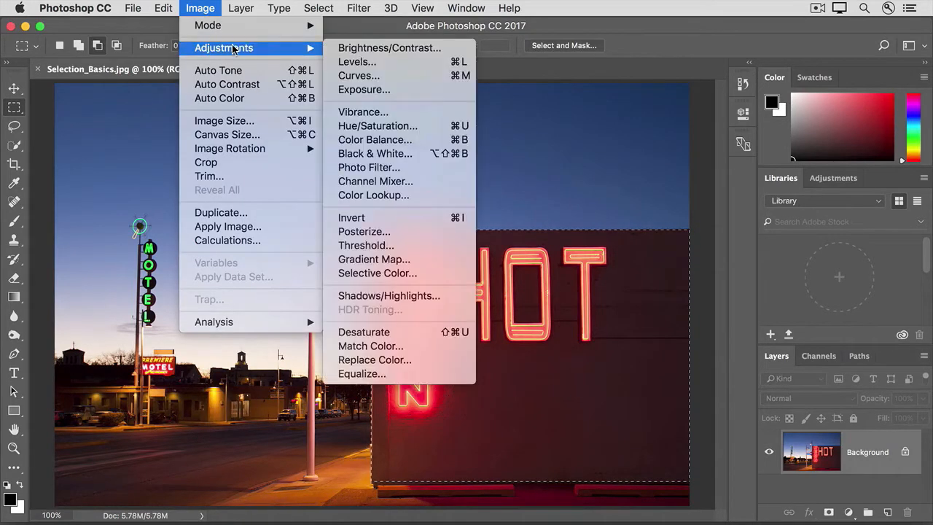
{"action": "left_click", "coordinate": [331, 48]}
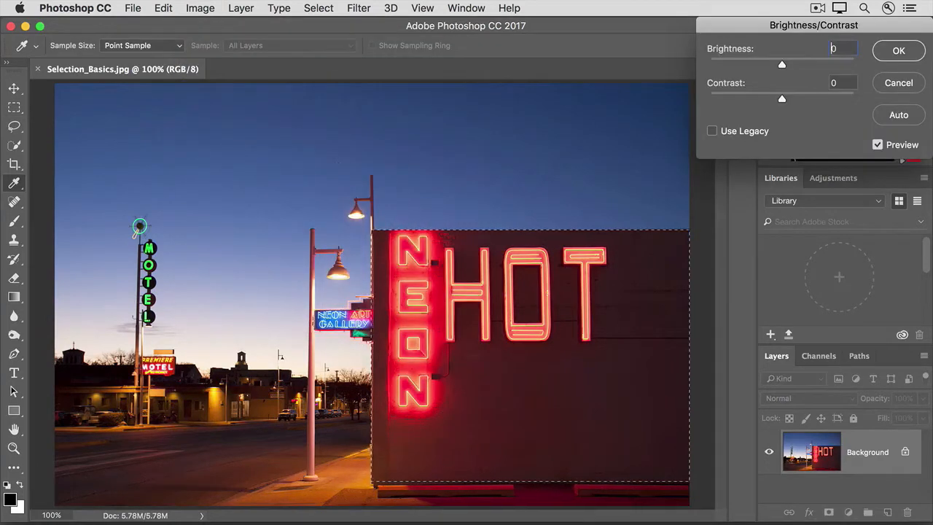
{"action": "left_click_drag", "start_coordinate": [782, 64], "coordinate": [743, 67]}
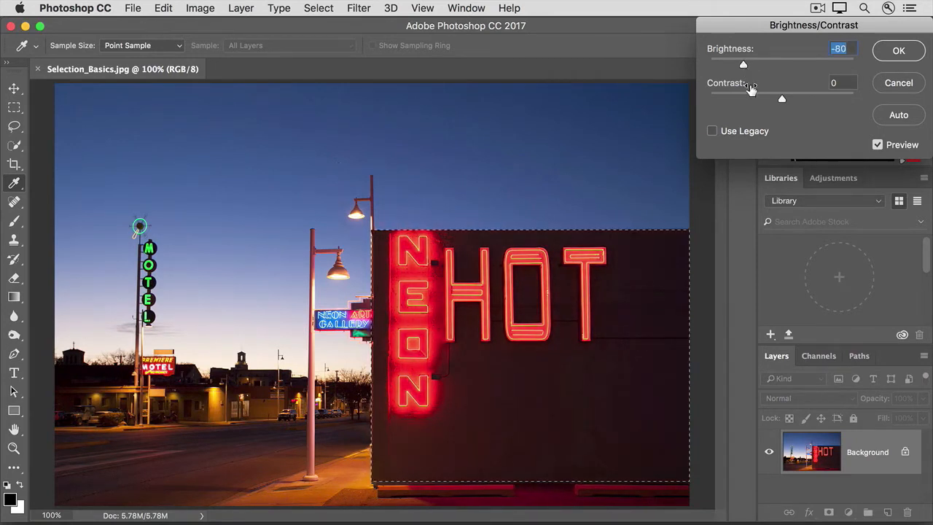
{"action": "left_click_drag", "start_coordinate": [781, 98], "coordinate": [804, 101]}
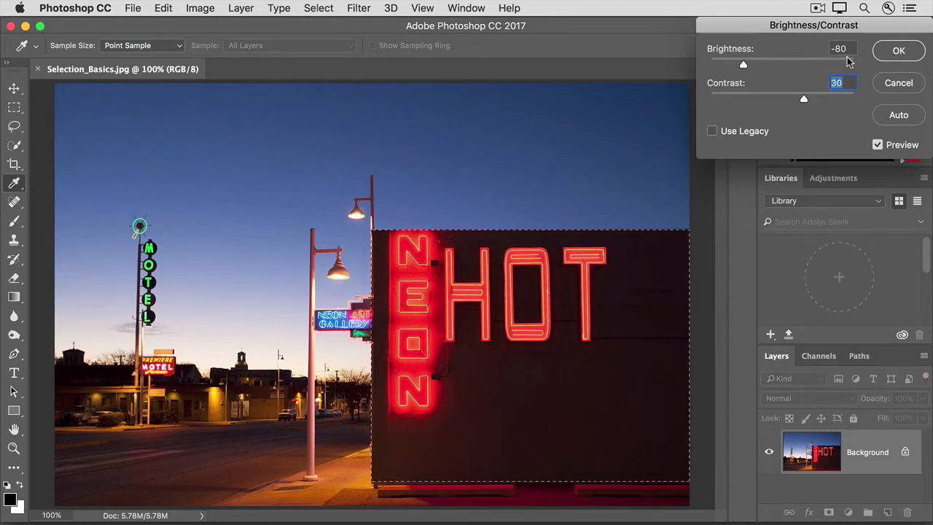
{"action": "left_click", "coordinate": [898, 50]}
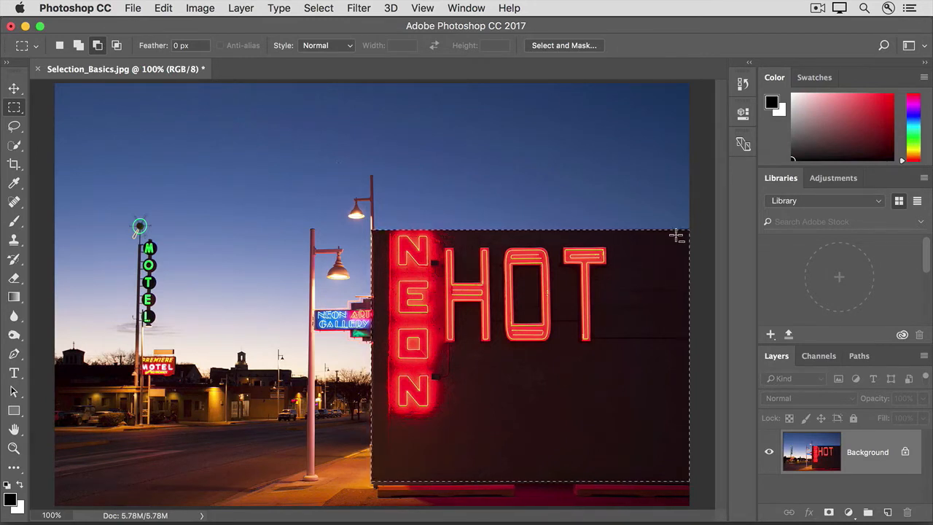
- Invert the selection and brighten the area around the building slightly with a Brightness/Contrast adjustment
{"action": "left_click", "coordinate": [320, 8]}
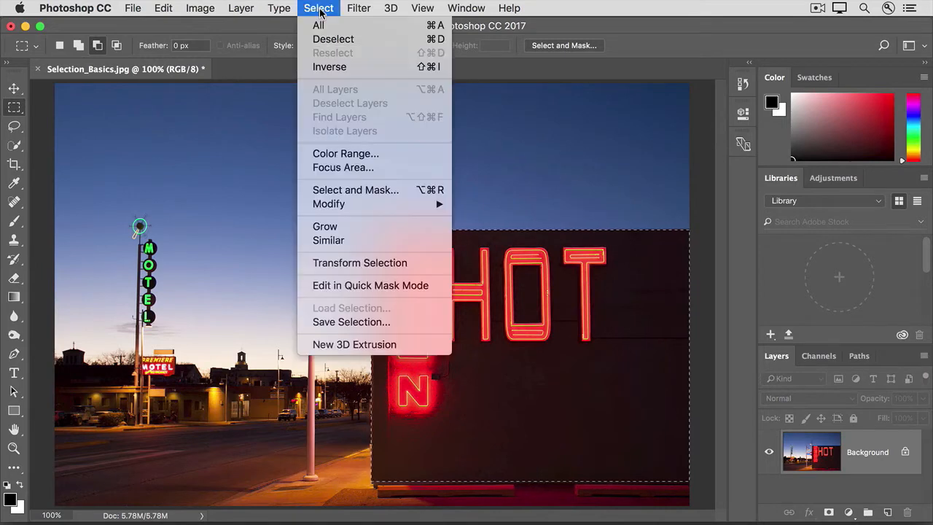
{"action": "left_click", "coordinate": [363, 66]}
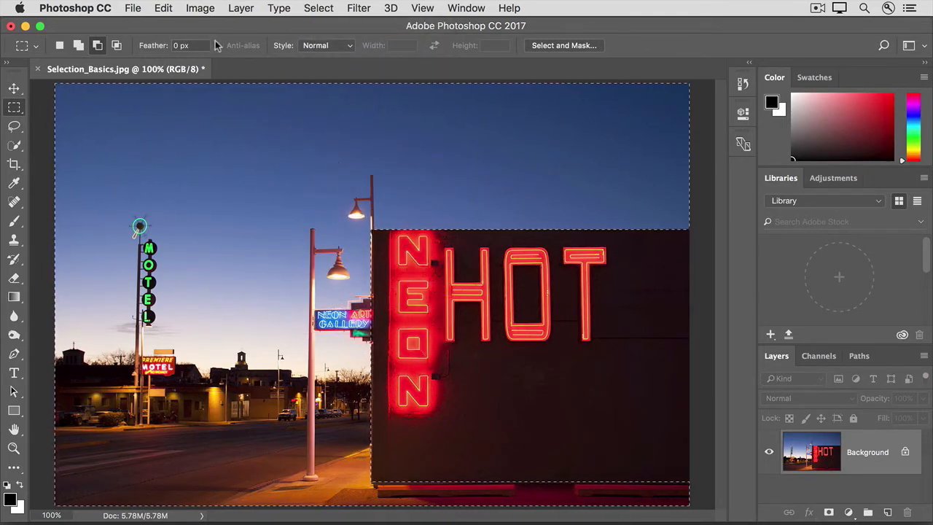
{"action": "left_click", "coordinate": [200, 8]}
{"action": "mouse_move", "coordinate": [263, 51]}
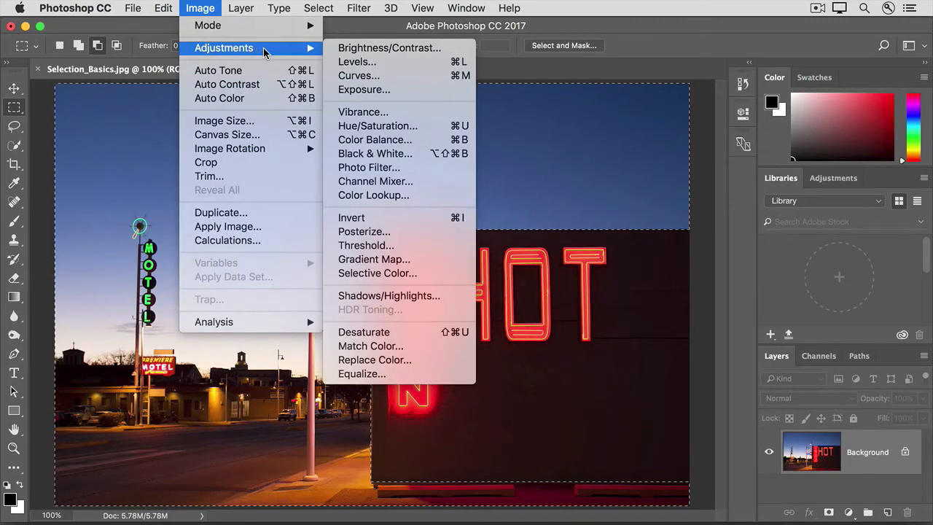
{"action": "left_click", "coordinate": [343, 48]}
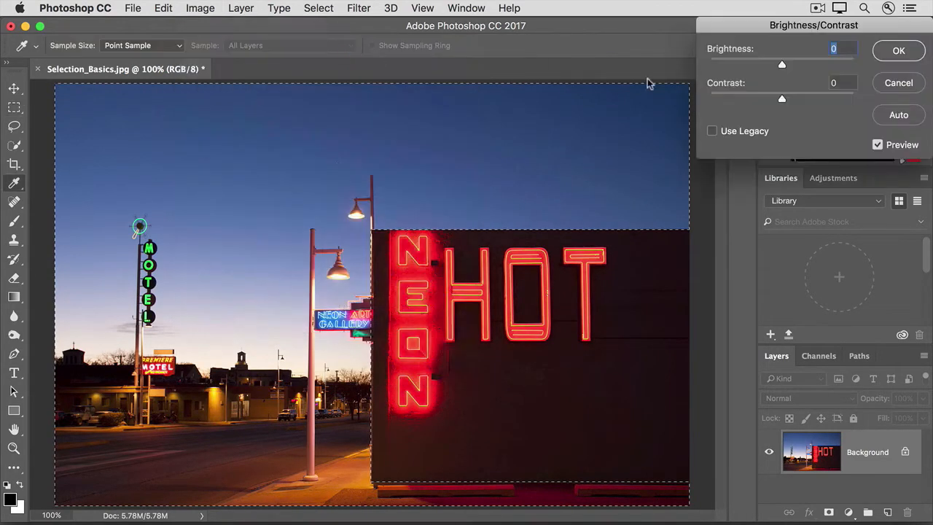
{"action": "left_click_drag", "start_coordinate": [782, 64], "coordinate": [799, 67]}
{"action": "left_click", "coordinate": [887, 50]}
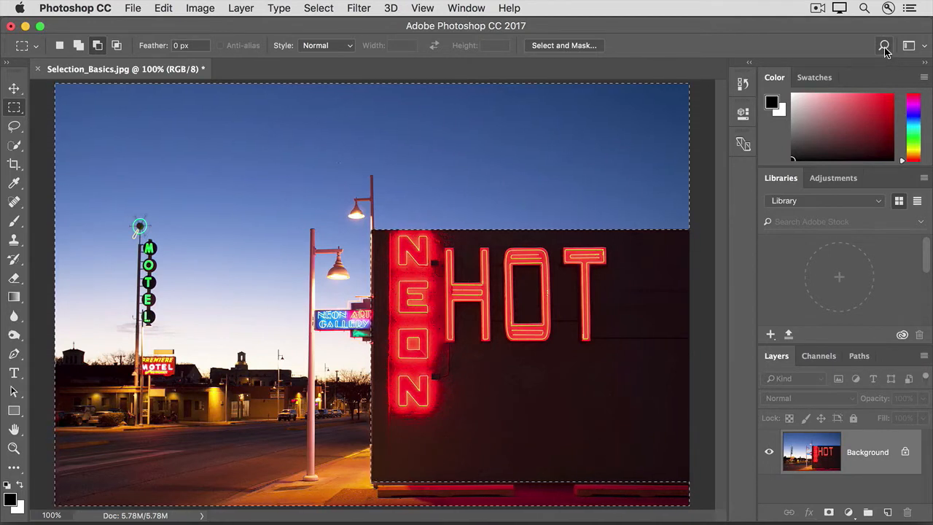
- Deselect the area around the building
{"action": "left_click", "coordinate": [318, 8]}
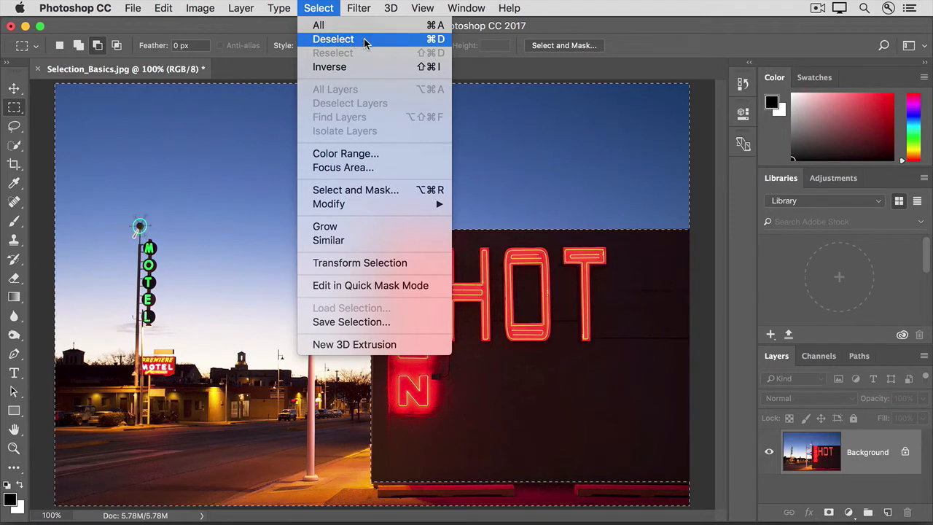
{"action": "left_click", "coordinate": [418, 39]}
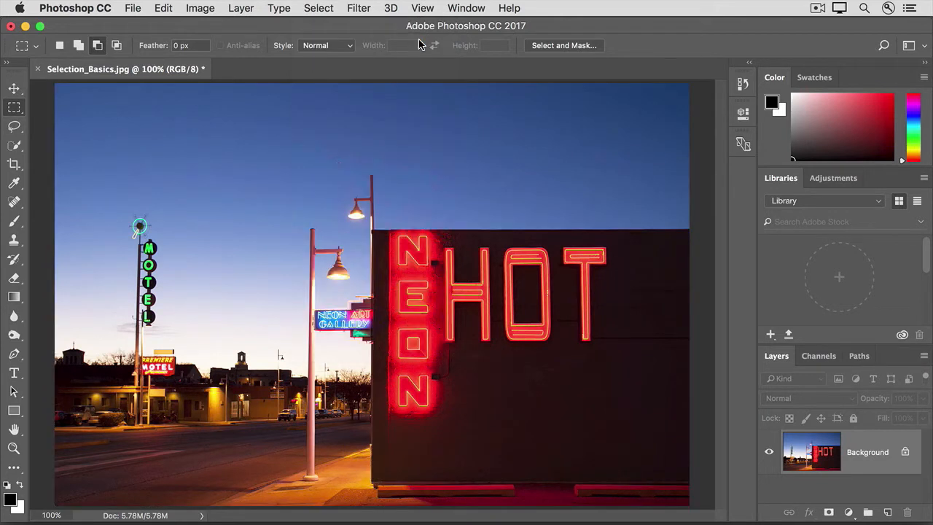
{"action": "left_click", "coordinate": [132, 9]}
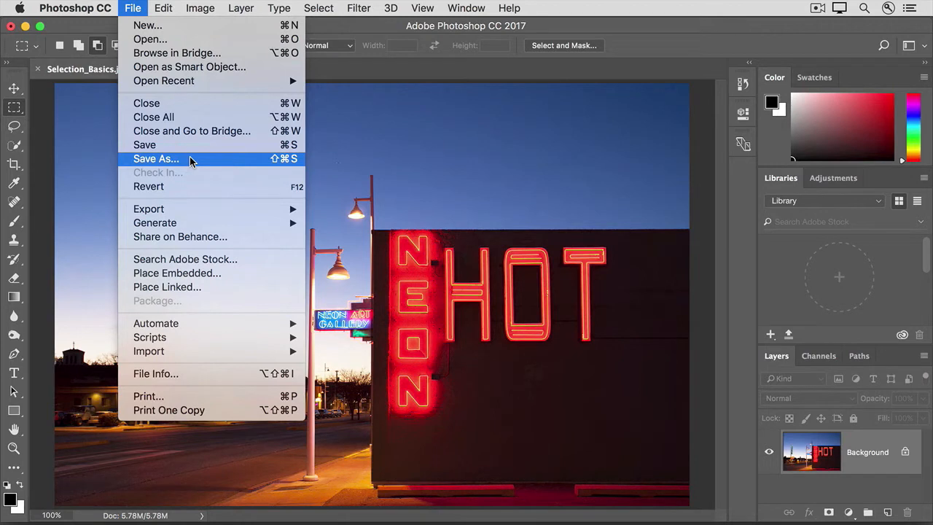
{"action": "left_click", "coordinate": [52, 94]}
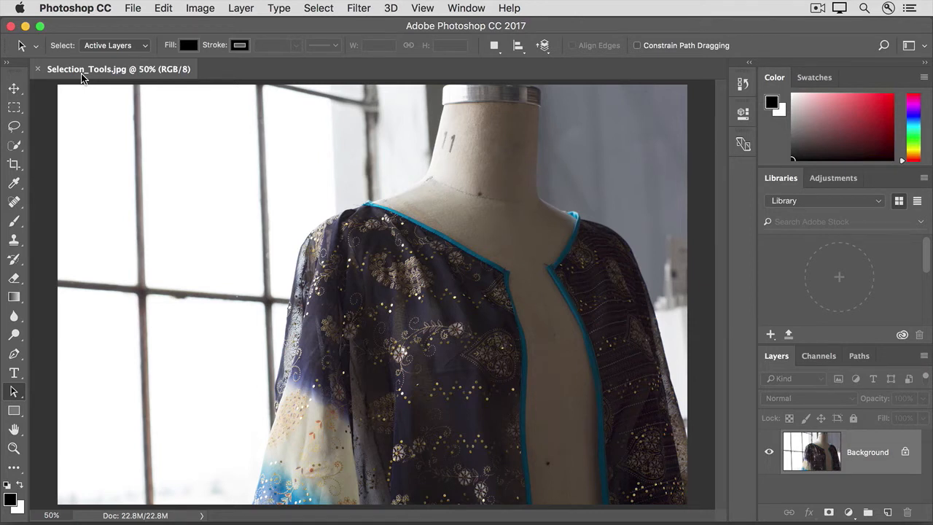
- Select the mannequin and its patterned garment, including the light sleeve, with the Quick Selection tool
{"action": "left_click", "coordinate": [15, 148]}
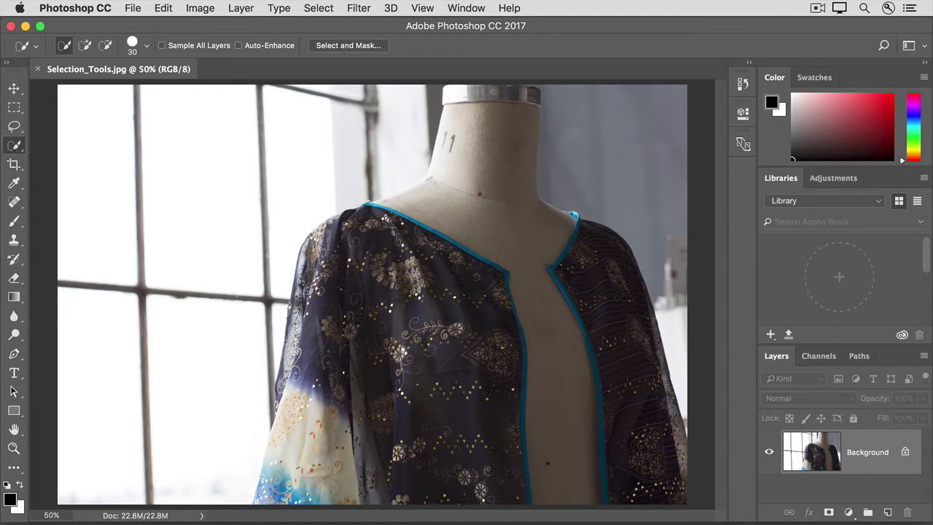
{"action": "mouse_move", "coordinate": [490, 90]}
{"action": "left_mouse_down"}
{"action": "mouse_move", "coordinate": [487, 167]}
{"action": "mouse_move", "coordinate": [588, 296]}
{"action": "mouse_move", "coordinate": [604, 377]}
{"action": "left_mouse_up"}
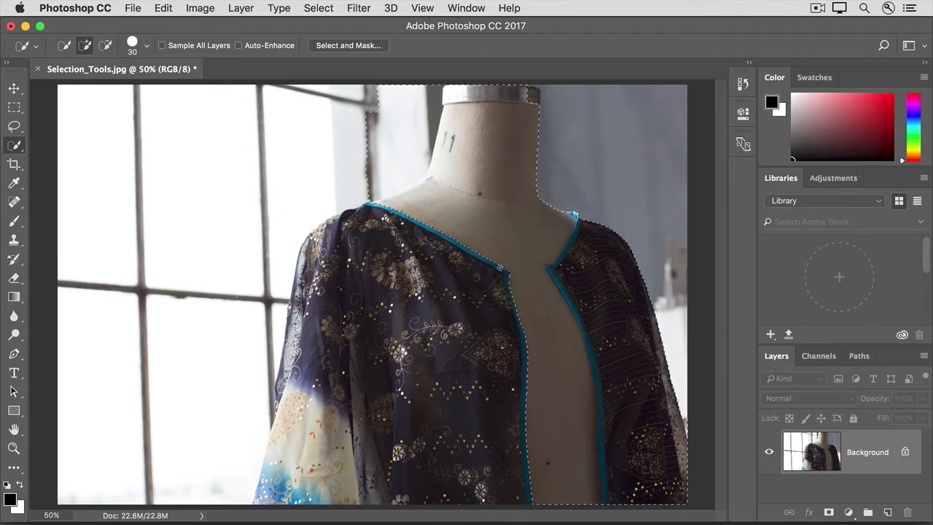
{"action": "mouse_move", "coordinate": [491, 328]}
{"action": "left_mouse_down"}
{"action": "mouse_move", "coordinate": [485, 420]}
{"action": "mouse_move", "coordinate": [428, 411]}
{"action": "mouse_move", "coordinate": [378, 296]}
{"action": "mouse_move", "coordinate": [313, 451]}
{"action": "left_mouse_up"}
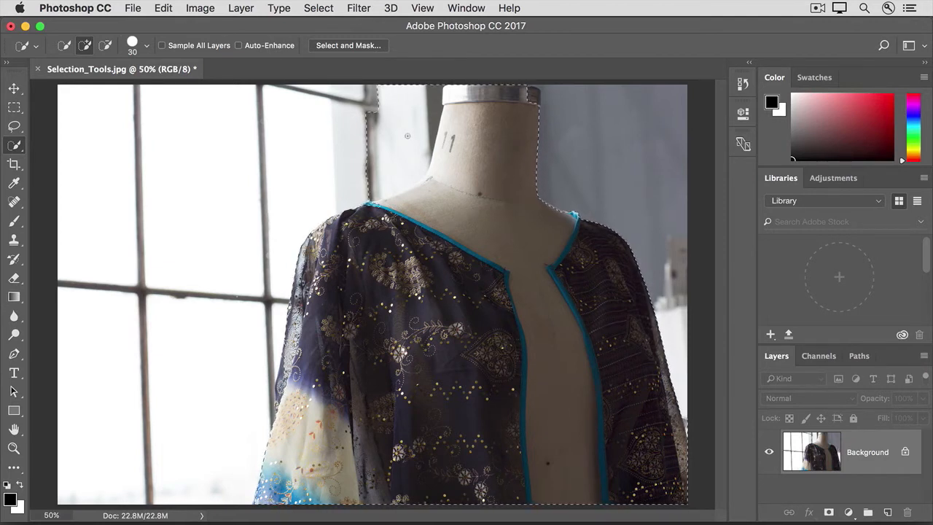
- Subtract the window background beside the mannequin's neck and above its shoulder from the quick selection
{"action": "key", "text": "alt"}
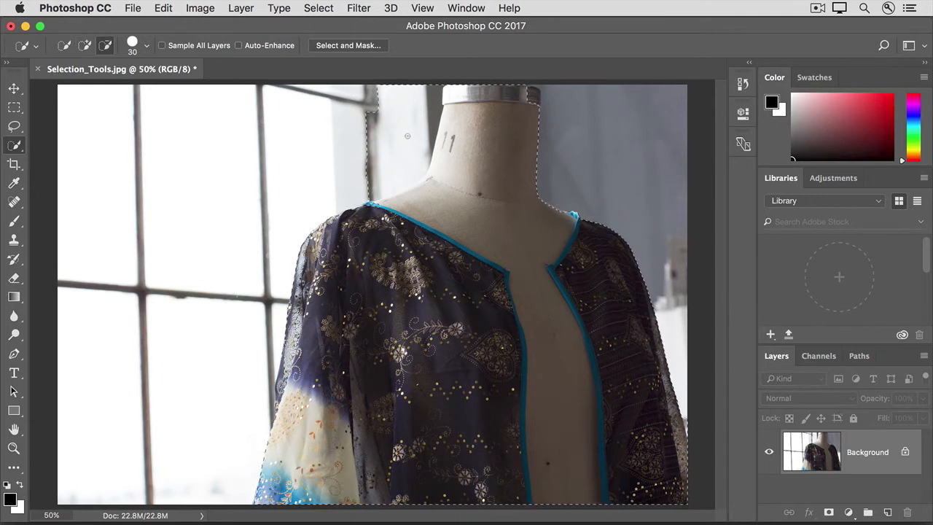
{"action": "mouse_move", "coordinate": [407, 136]}
{"action": "left_mouse_down"}
{"action": "mouse_move", "coordinate": [411, 124]}
{"action": "mouse_move", "coordinate": [407, 141]}
{"action": "left_mouse_up"}
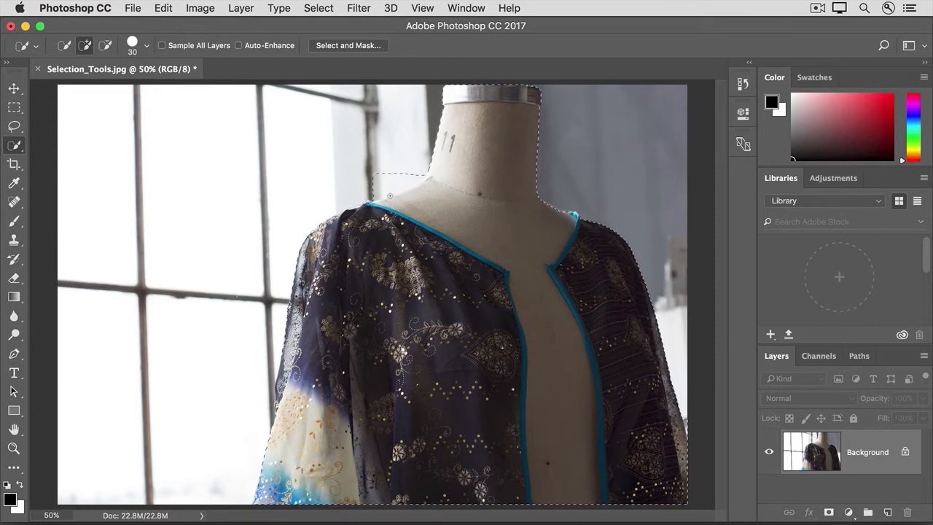
{"action": "key", "text": "alt"}
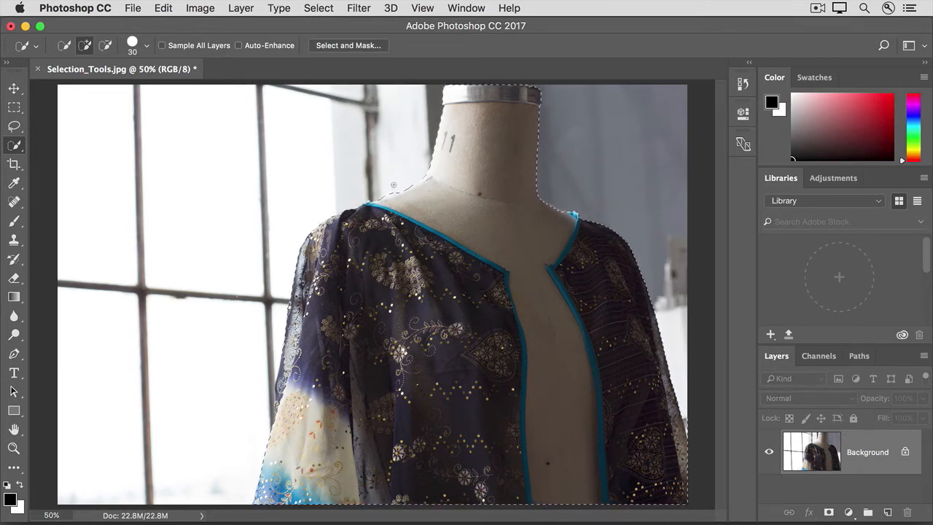
{"action": "key", "text": "alt"}
- Add the missed patch at the left sleeve's outer edge with the Lasso tool, and set the tool to subtract from the selection
{"action": "left_click", "coordinate": [15, 128]}
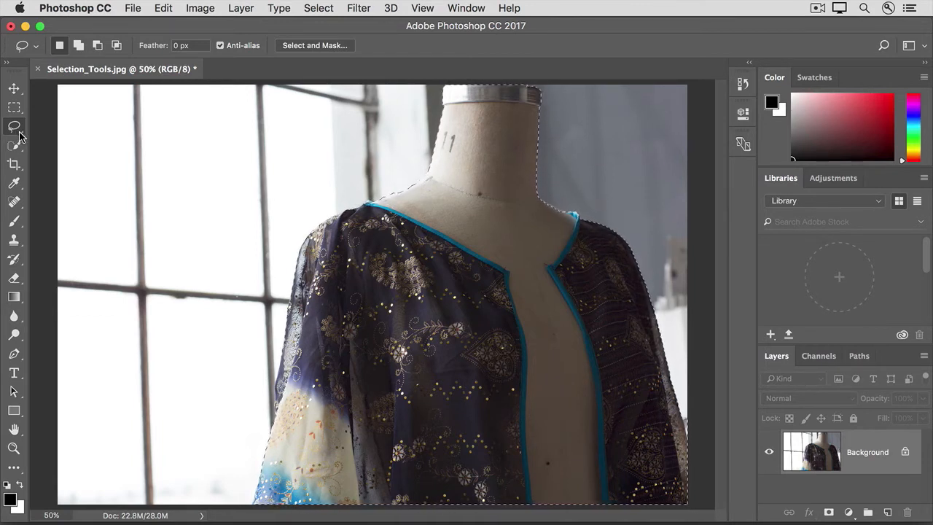
{"action": "left_click", "coordinate": [78, 49]}
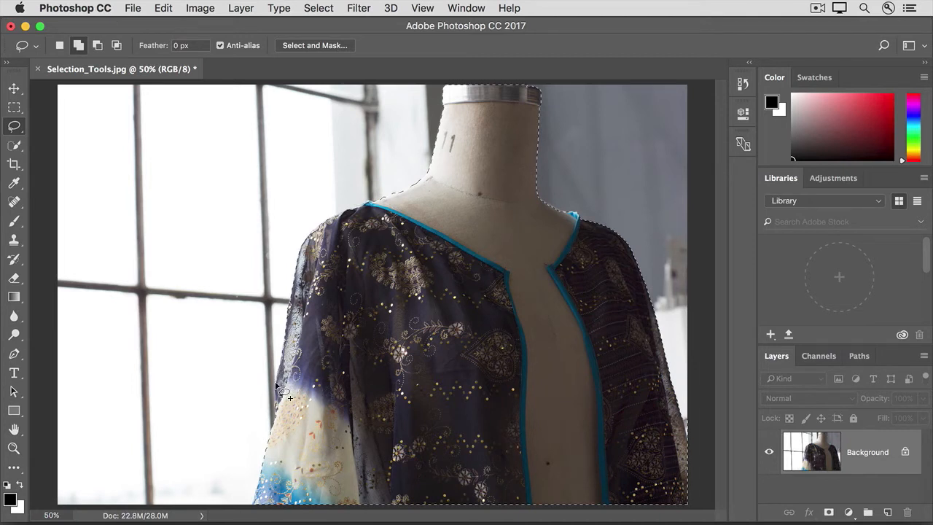
{"action": "mouse_move", "coordinate": [274, 400]}
{"action": "left_mouse_down"}
{"action": "mouse_move", "coordinate": [278, 420]}
{"action": "mouse_move", "coordinate": [298, 425]}
{"action": "mouse_move", "coordinate": [305, 375]}
{"action": "mouse_move", "coordinate": [285, 355]}
{"action": "mouse_move", "coordinate": [279, 364]}
{"action": "left_mouse_up"}
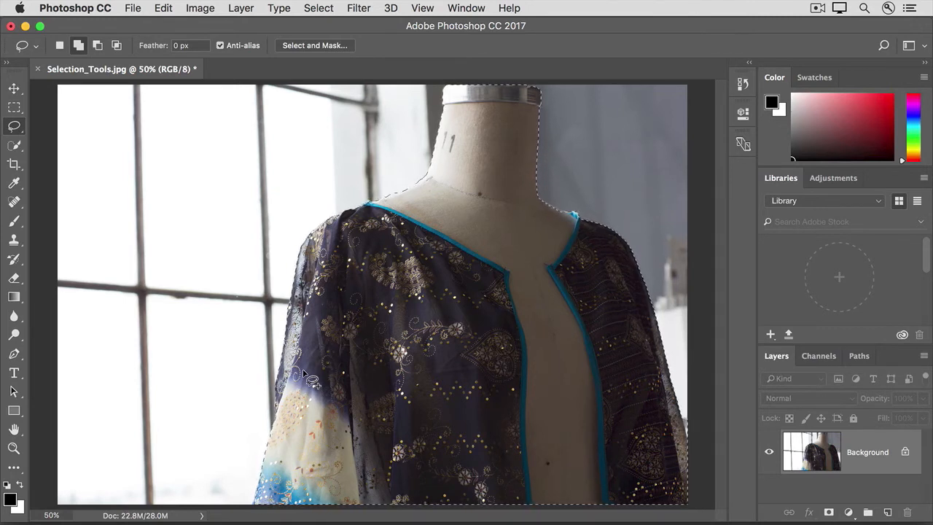
{"action": "left_click", "coordinate": [98, 49]}
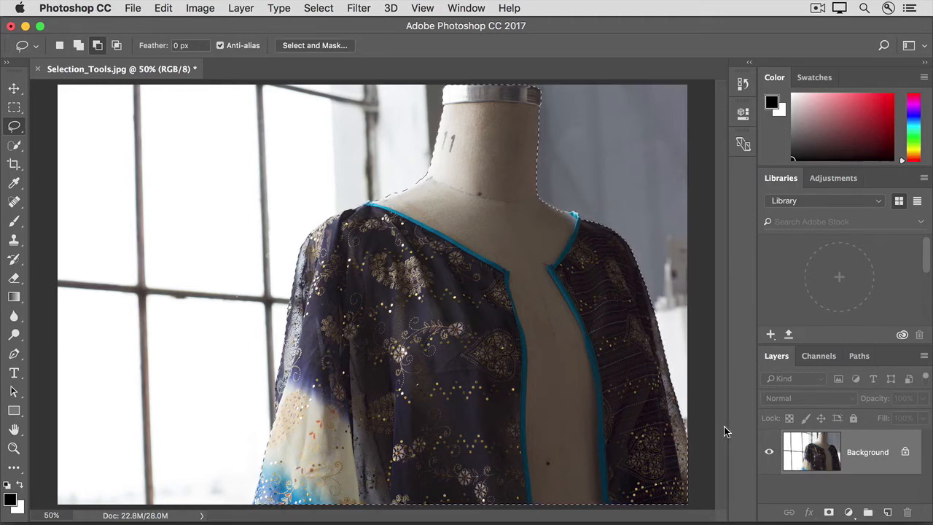
- Brighten the selected mannequin and garment with a Brightness/Contrast adjustment, setting the brightness to 61
{"action": "left_click", "coordinate": [195, 8]}
{"action": "mouse_move", "coordinate": [195, 51]}
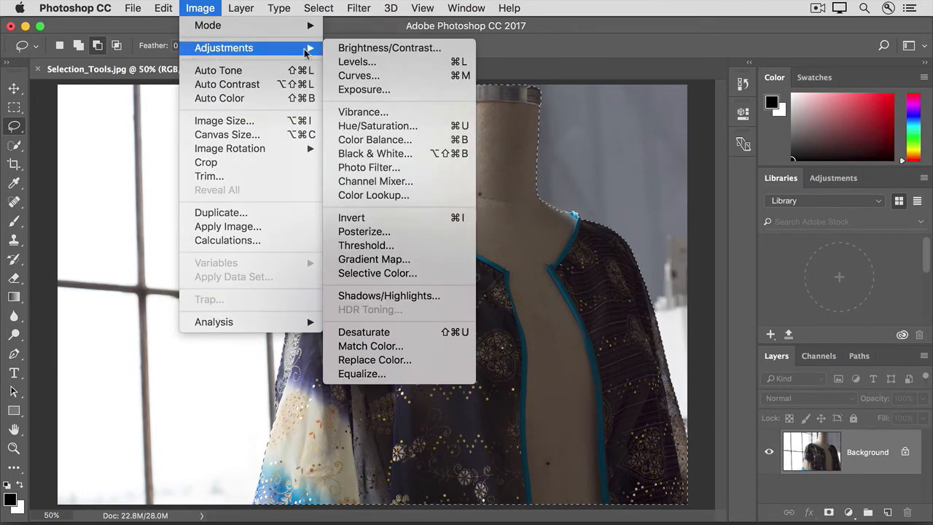
{"action": "left_click", "coordinate": [337, 48]}
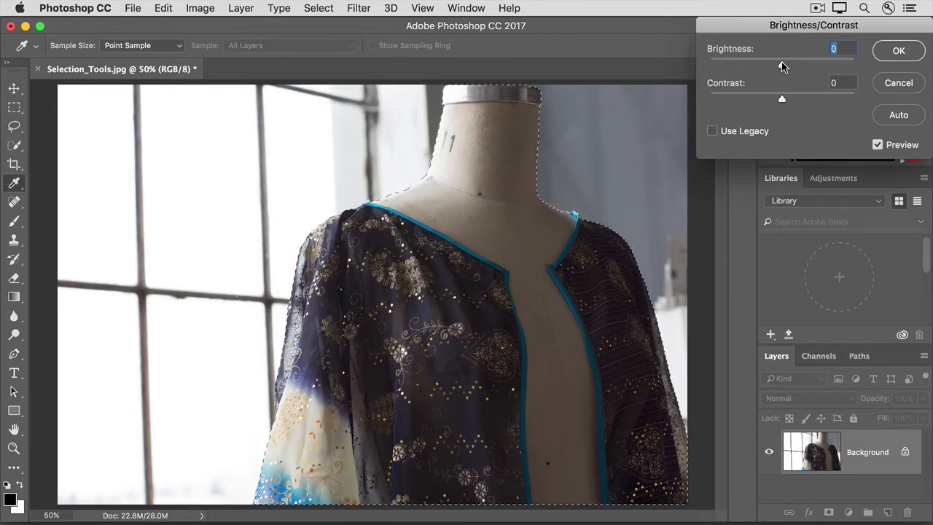
{"action": "left_click_drag", "start_coordinate": [782, 65], "coordinate": [812, 67]}
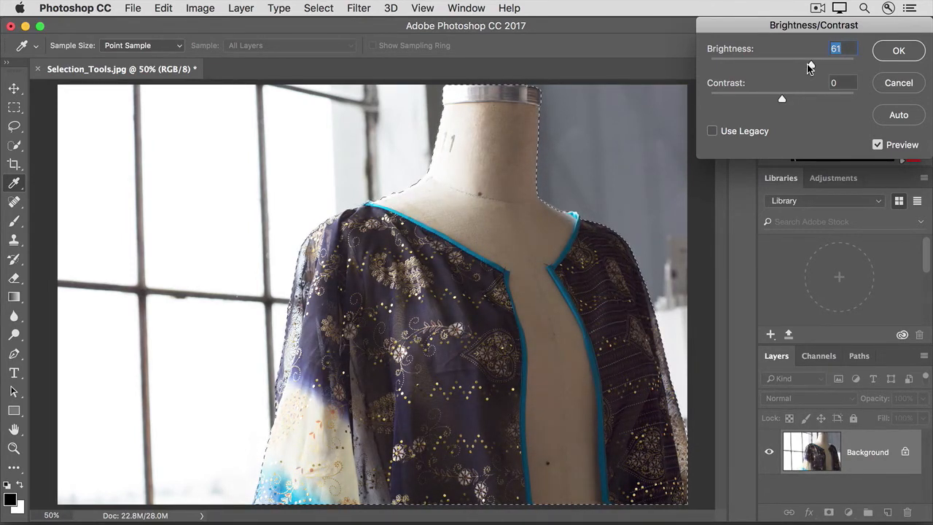
{"action": "left_click", "coordinate": [880, 59]}
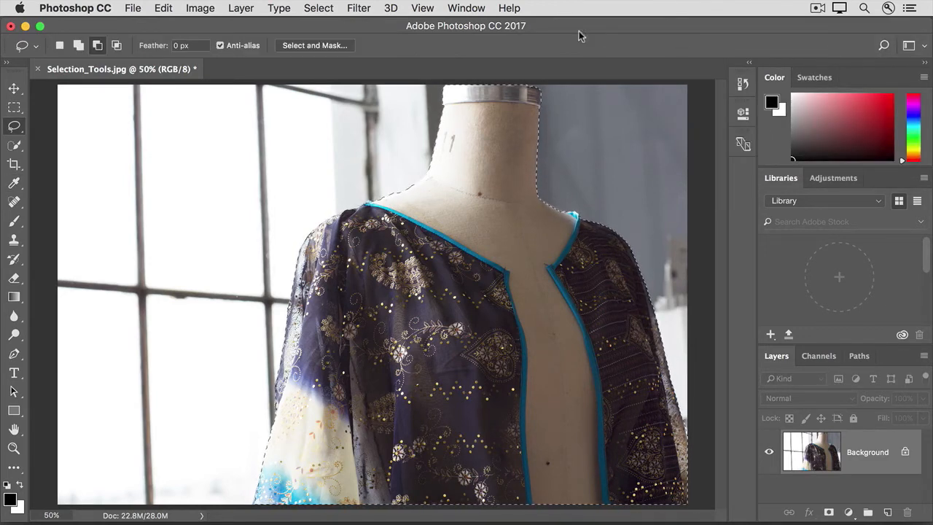
- Deselect the brightened mannequin and garment, and activate the Quick Selection tool
{"action": "left_click", "coordinate": [309, 13]}
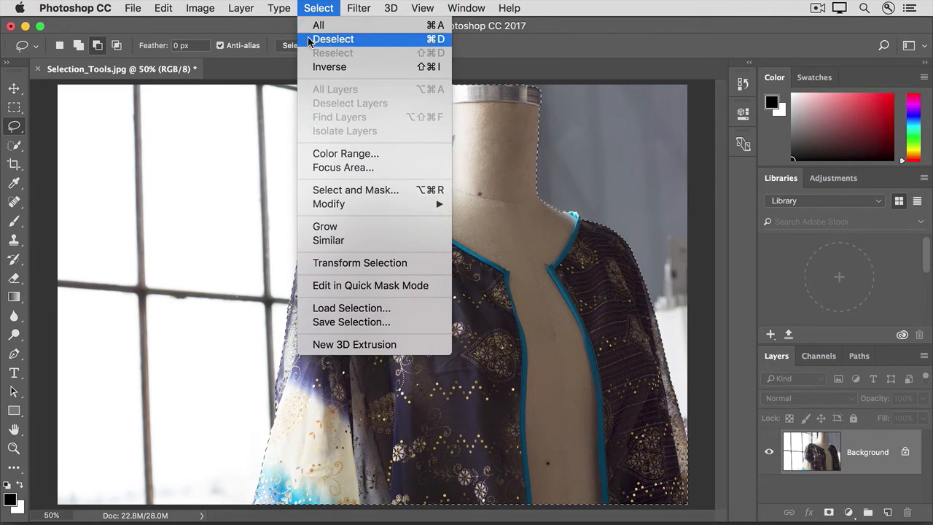
{"action": "left_click", "coordinate": [418, 39]}
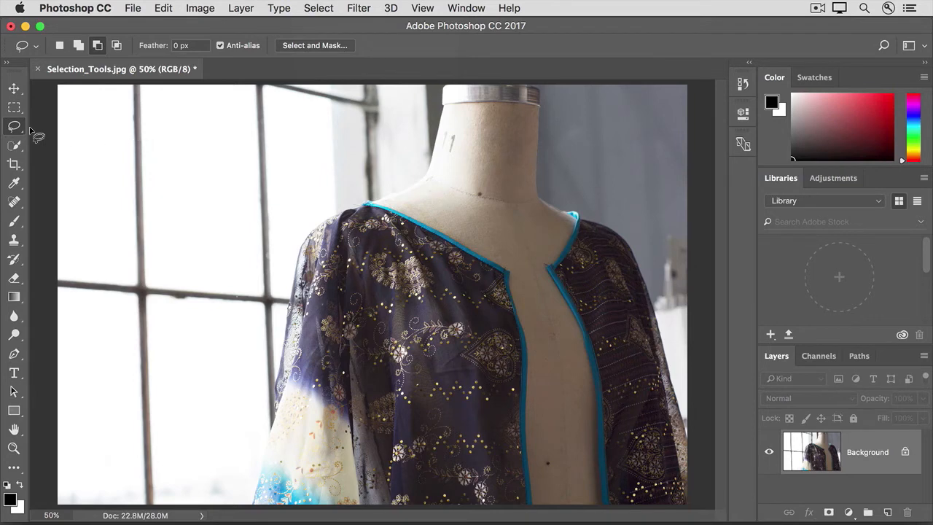
{"action": "left_click", "coordinate": [15, 146]}
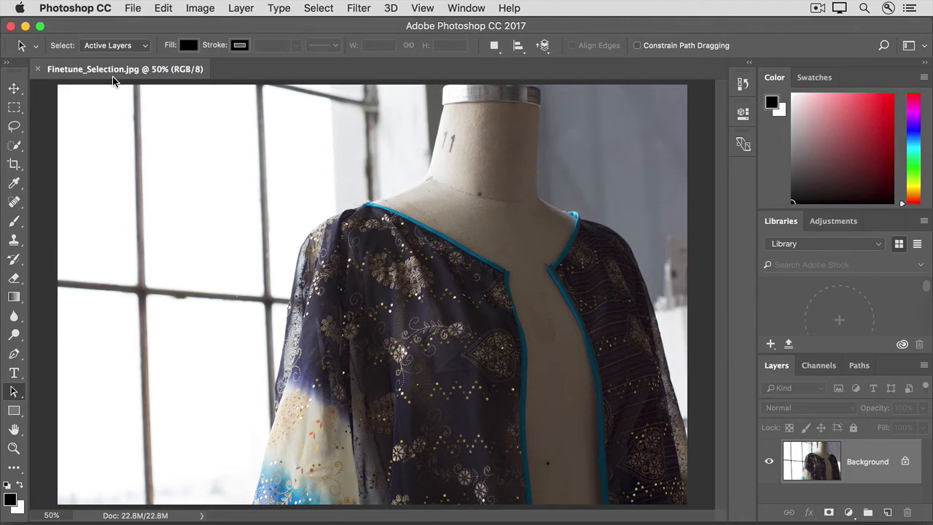
- In Finetune_Selection.jpg, select both halves of the patterned garment, including the light sleeve, with the Quick Selection tool
{"action": "left_click", "coordinate": [14, 148]}
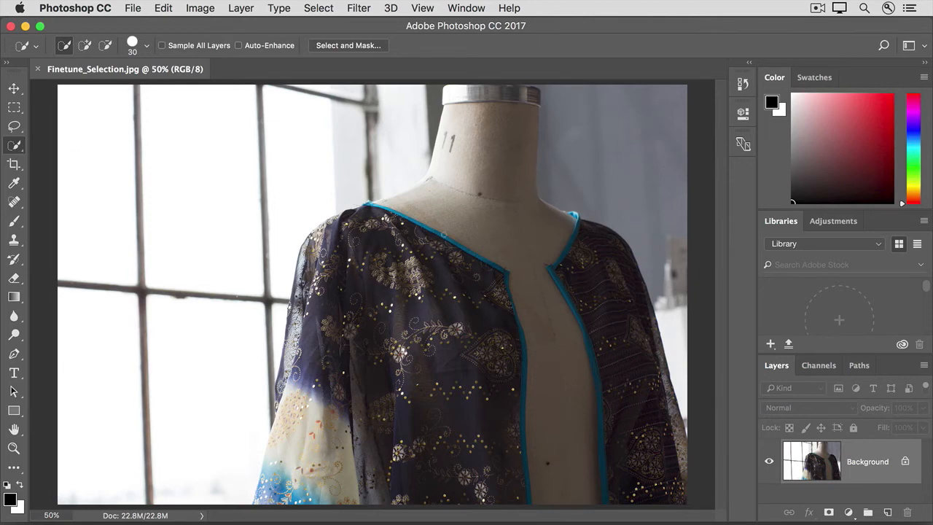
{"action": "mouse_move", "coordinate": [591, 239]}
{"action": "left_mouse_down"}
{"action": "mouse_move", "coordinate": [592, 288]}
{"action": "mouse_move", "coordinate": [641, 394]}
{"action": "mouse_move", "coordinate": [630, 419]}
{"action": "left_mouse_up"}
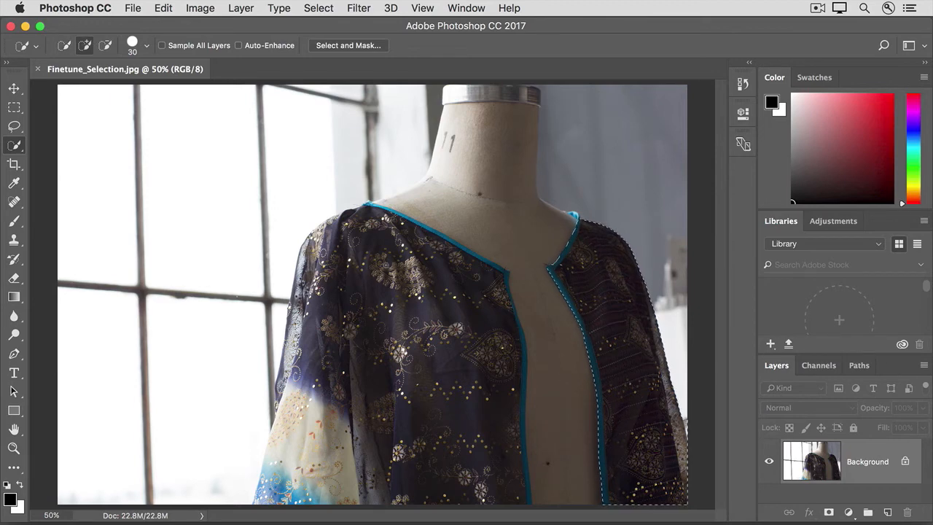
{"action": "mouse_move", "coordinate": [386, 266]}
{"action": "left_mouse_down"}
{"action": "mouse_move", "coordinate": [400, 408]}
{"action": "mouse_move", "coordinate": [436, 465]}
{"action": "left_mouse_up"}
{"action": "left_click_drag", "start_coordinate": [321, 421], "coordinate": [310, 472]}
{"action": "key", "text": "alt"}
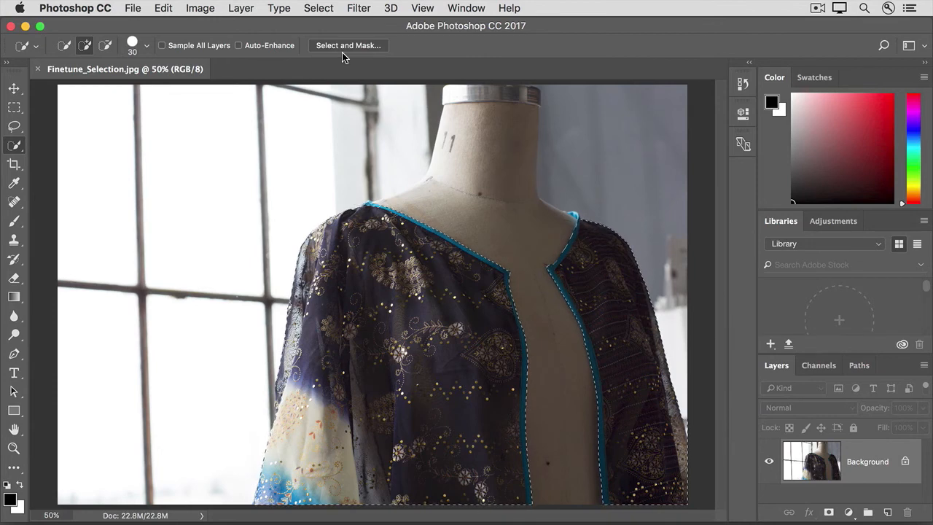
- Open the garment selection in Select and Mask and set the view mode to Overlay
{"action": "left_click", "coordinate": [317, 11]}
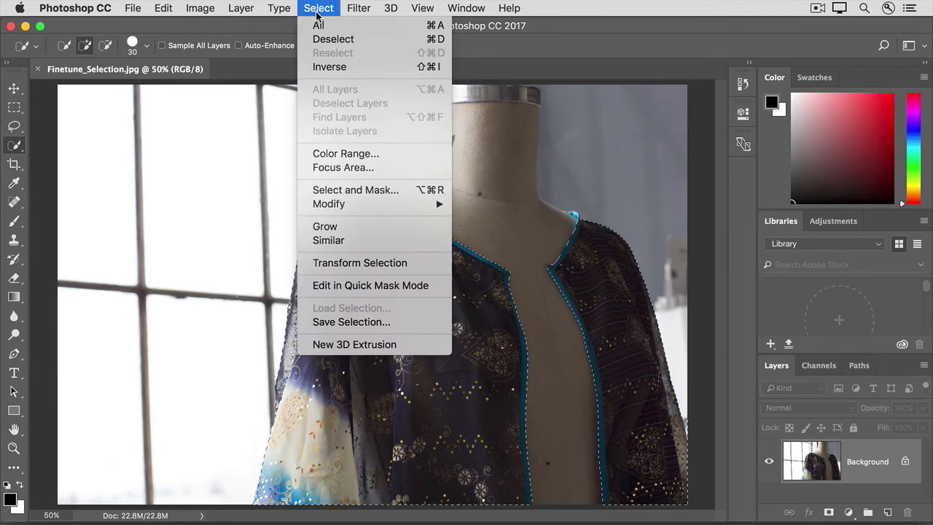
{"action": "left_click", "coordinate": [306, 191]}
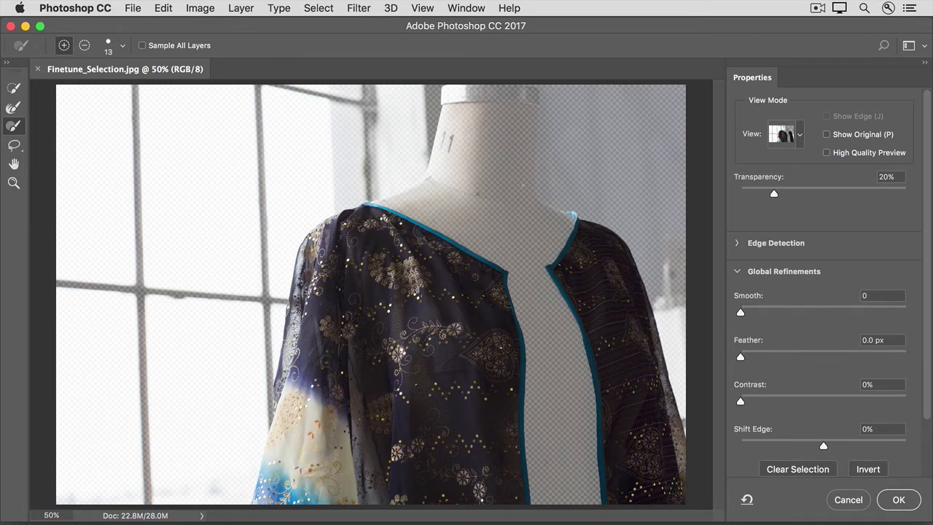
{"action": "left_click", "coordinate": [787, 138]}
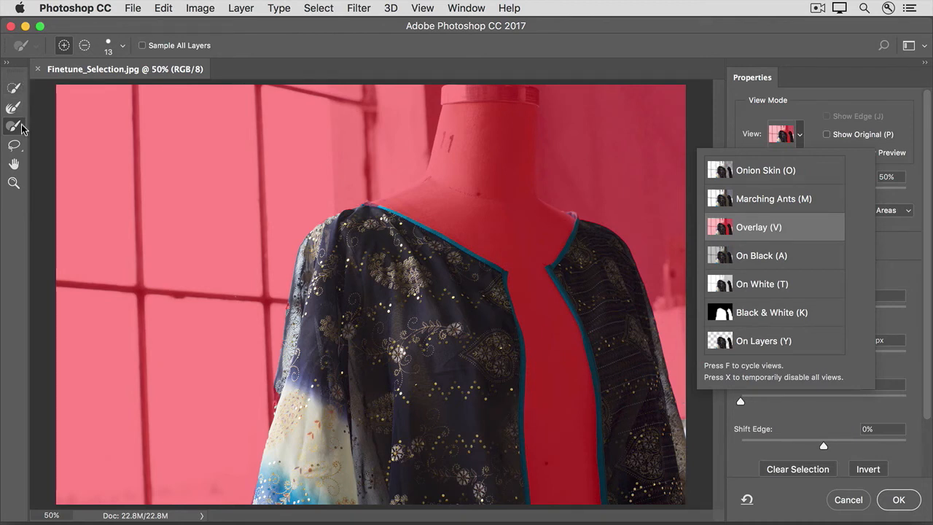
{"action": "key", "text": "Escape"}
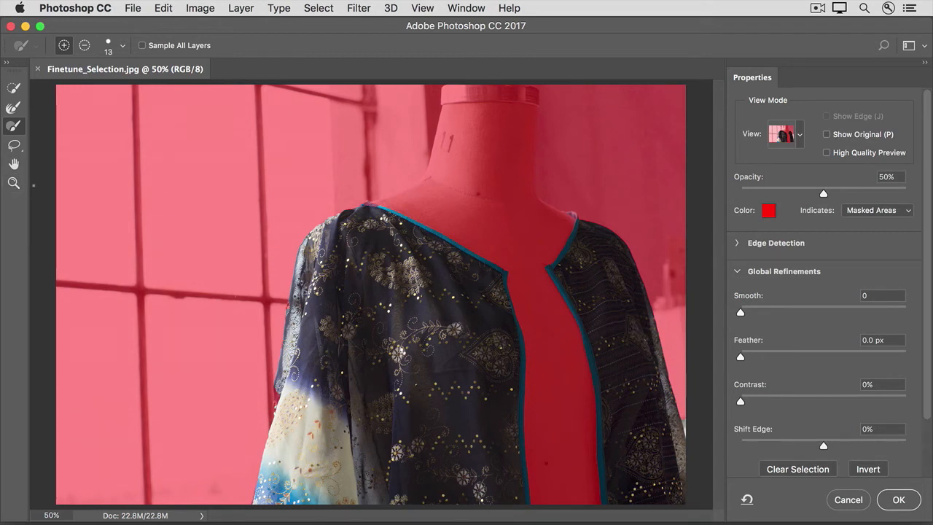
- Paint the missed blue neckline trim and sleeve edge into the selection with the Brush tool, switching between its subtract and add modes
{"action": "left_click", "coordinate": [20, 129]}
{"action": "left_click", "coordinate": [84, 46]}
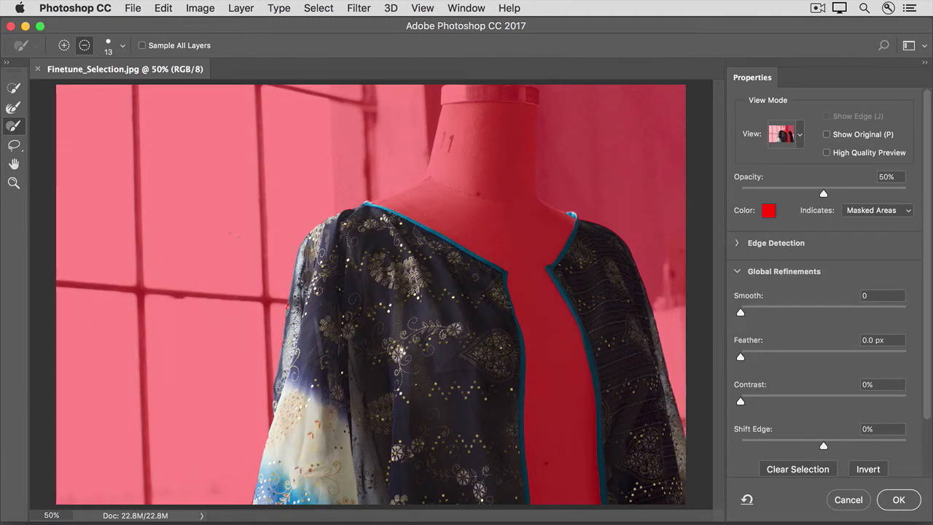
{"action": "left_click", "coordinate": [64, 46]}
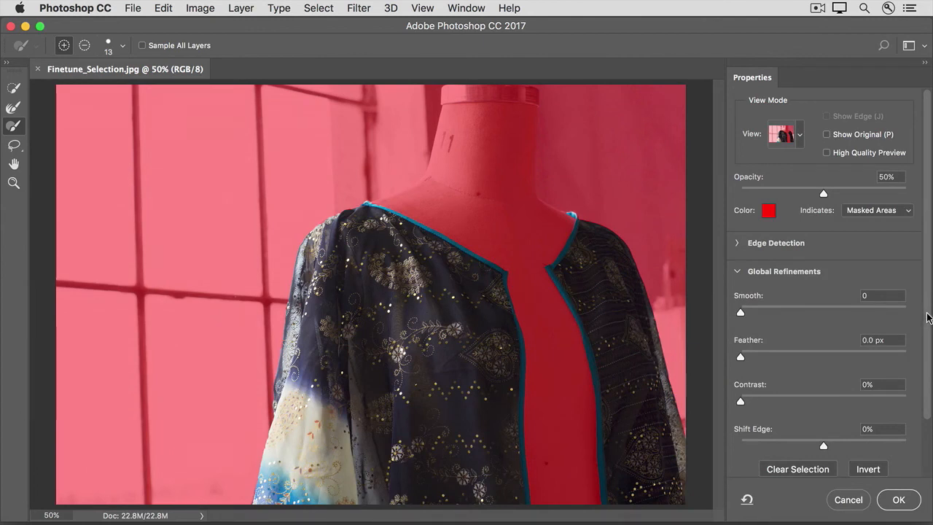
- Keep Selection as the output type in the output settings and apply the Select and Mask refinements
{"action": "left_click_drag", "start_coordinate": [928, 317], "coordinate": [930, 379]}
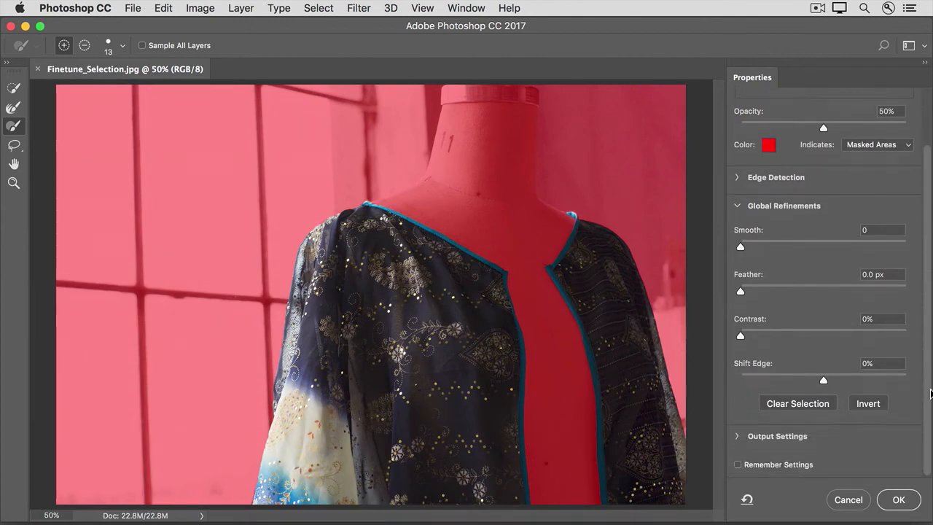
{"action": "left_click", "coordinate": [739, 438]}
{"action": "left_click_drag", "start_coordinate": [928, 429], "coordinate": [928, 464]}
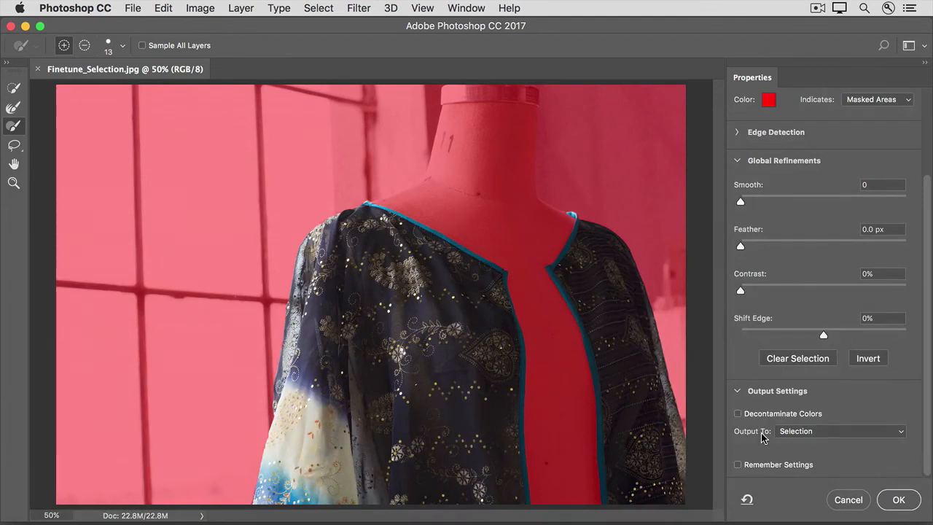
{"action": "left_click", "coordinate": [903, 433]}
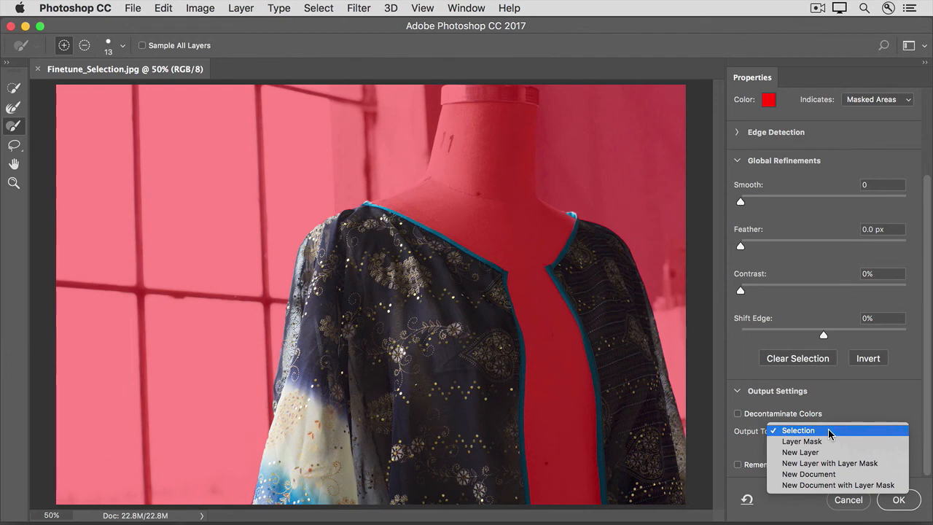
{"action": "left_click", "coordinate": [838, 409]}
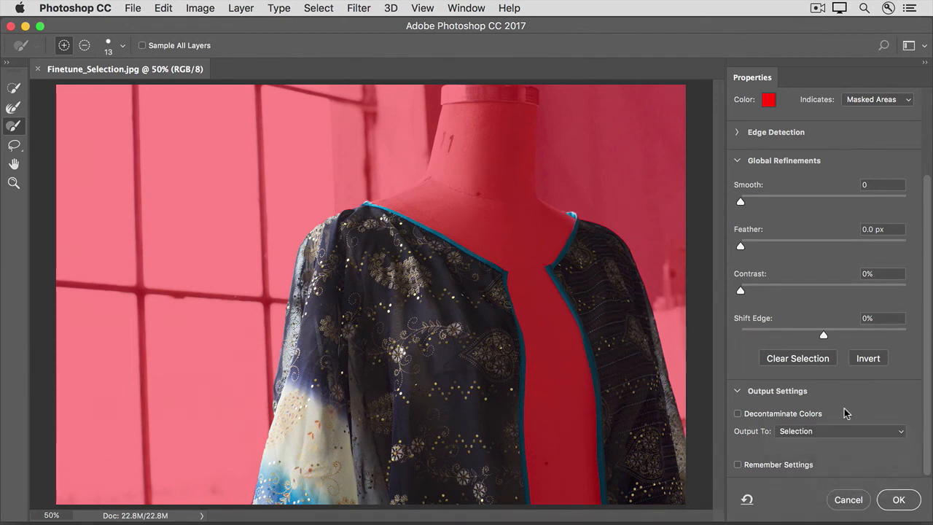
{"action": "left_click", "coordinate": [895, 500]}
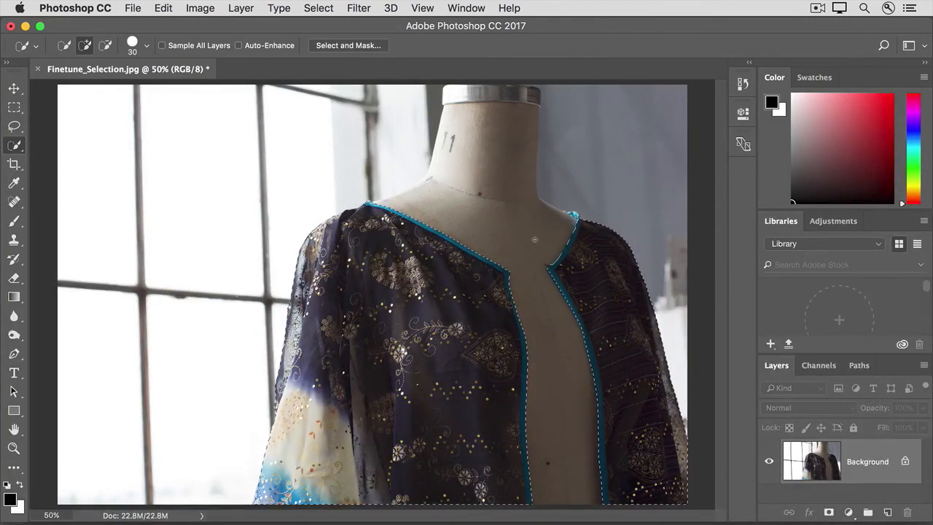
- Brighten the selected garment with a Brightness/Contrast adjustment, setting the brightness to 53, and deselect it
{"action": "left_click", "coordinate": [199, 9]}
{"action": "mouse_move", "coordinate": [194, 49]}
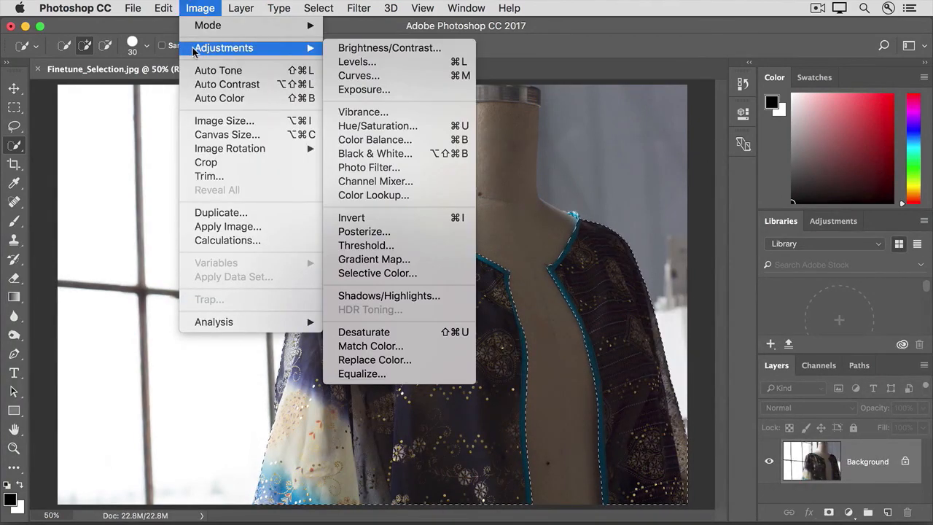
{"action": "left_click", "coordinate": [334, 48]}
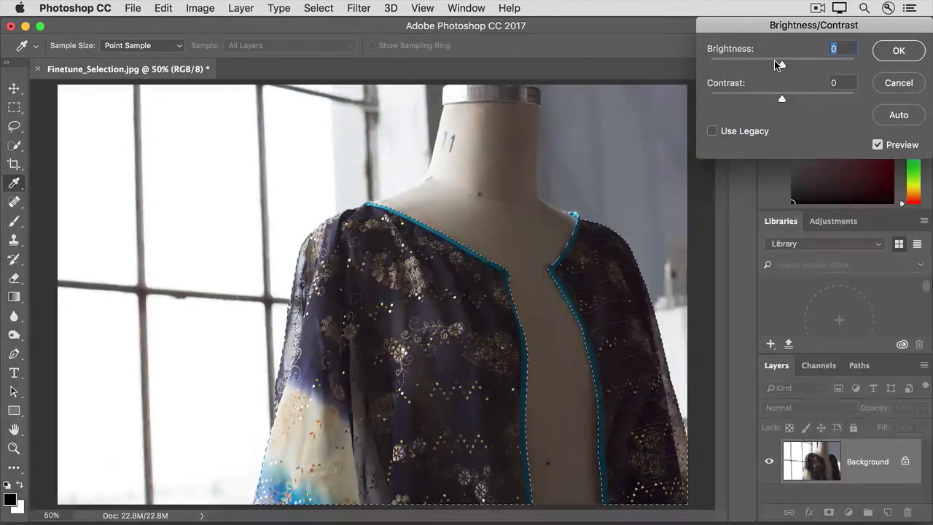
{"action": "left_click_drag", "start_coordinate": [783, 65], "coordinate": [809, 67]}
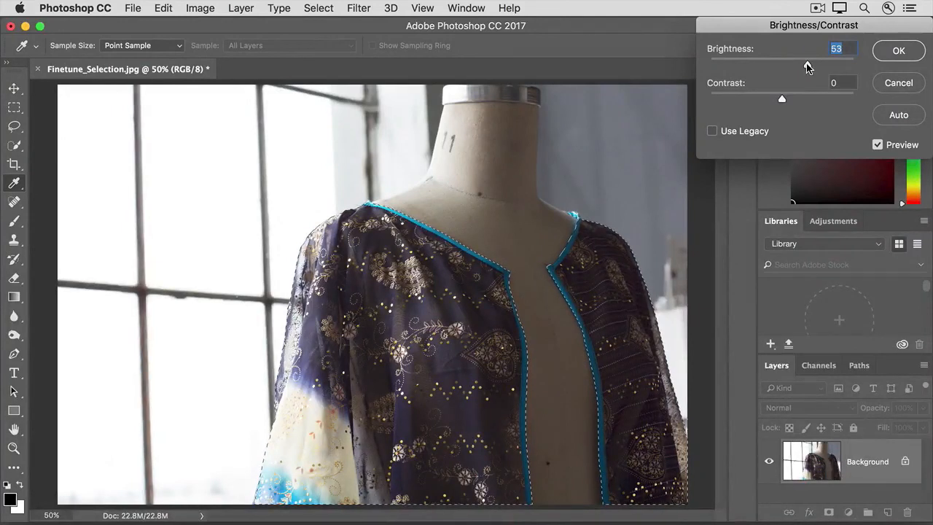
{"action": "left_click", "coordinate": [879, 58]}
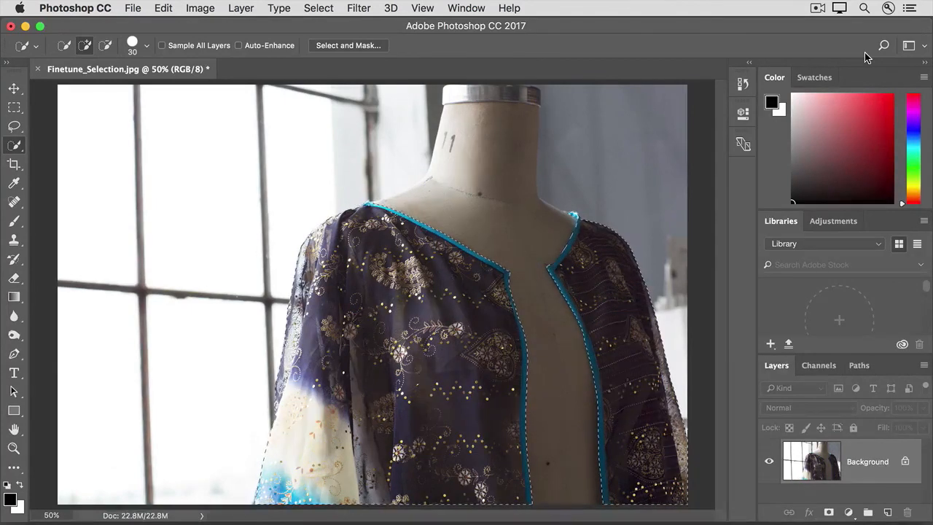
{"action": "key", "text": "super+d"}
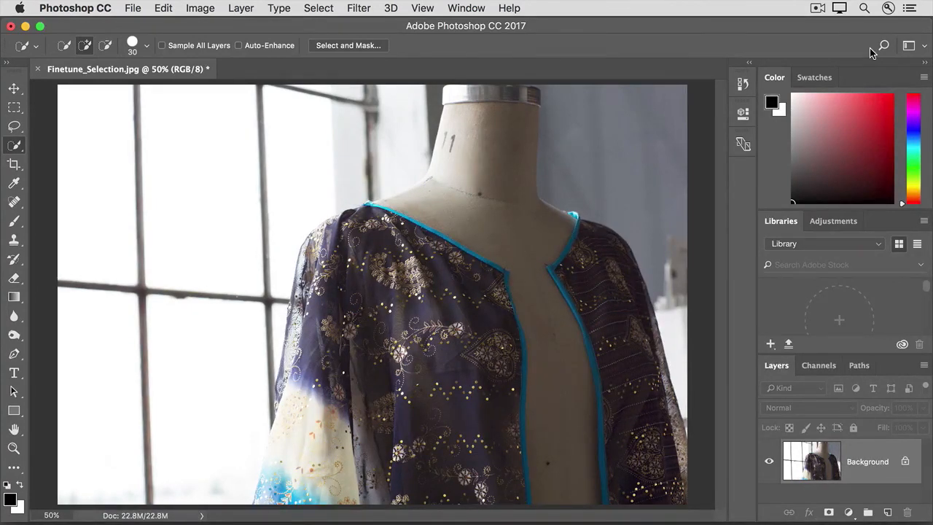